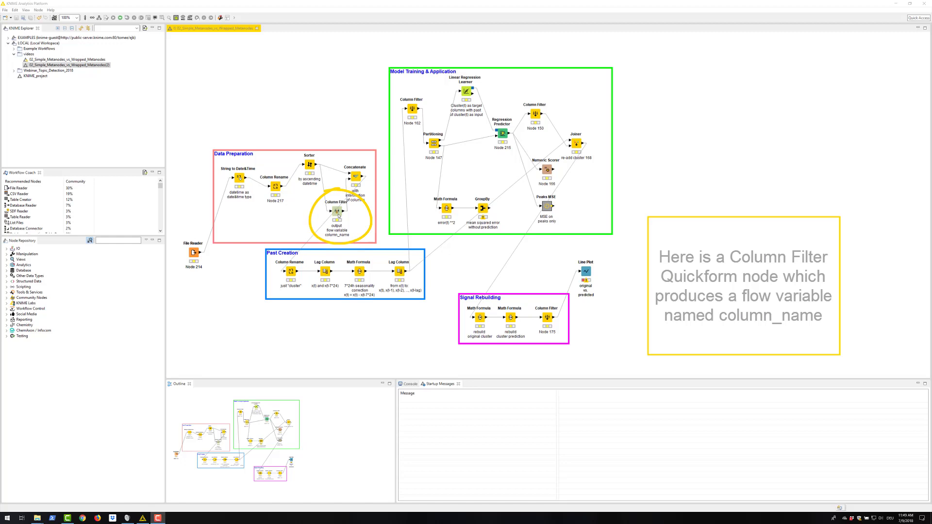
Step: Check the Column Filter node's column_name variable setting and close its configuration dialog
double_click(337, 212)
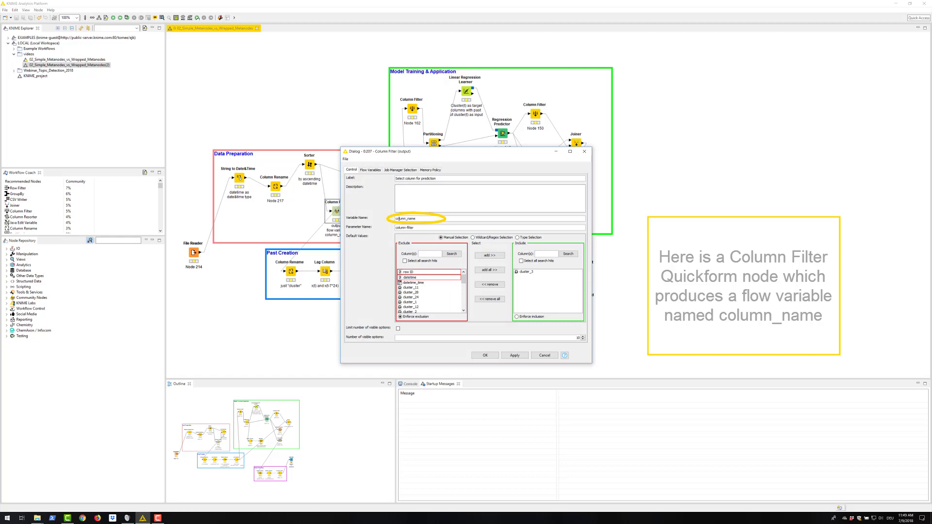
click(584, 152)
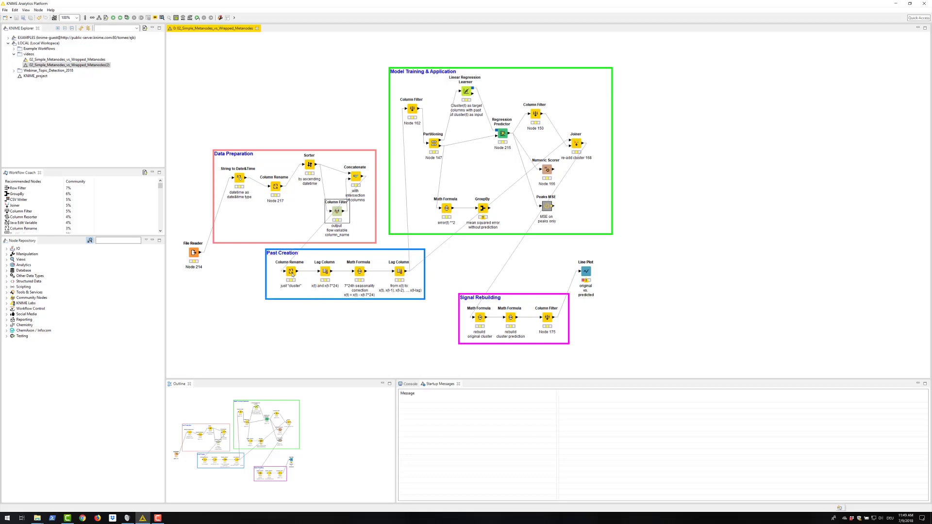
Step: Select all nodes in the Data Preparation box and collapse them into metanode 'Data Preparation'
click(240, 180)
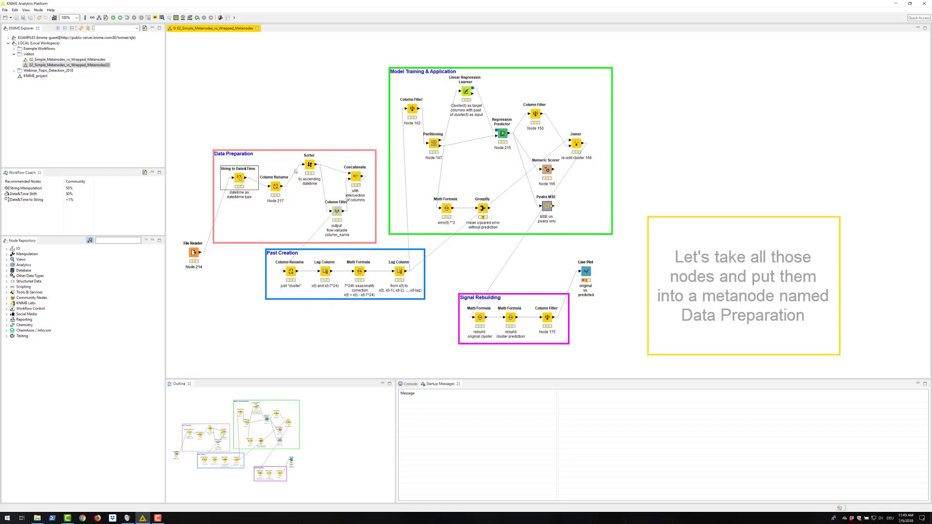
drag(215, 152, 372, 225)
right_click(355, 174)
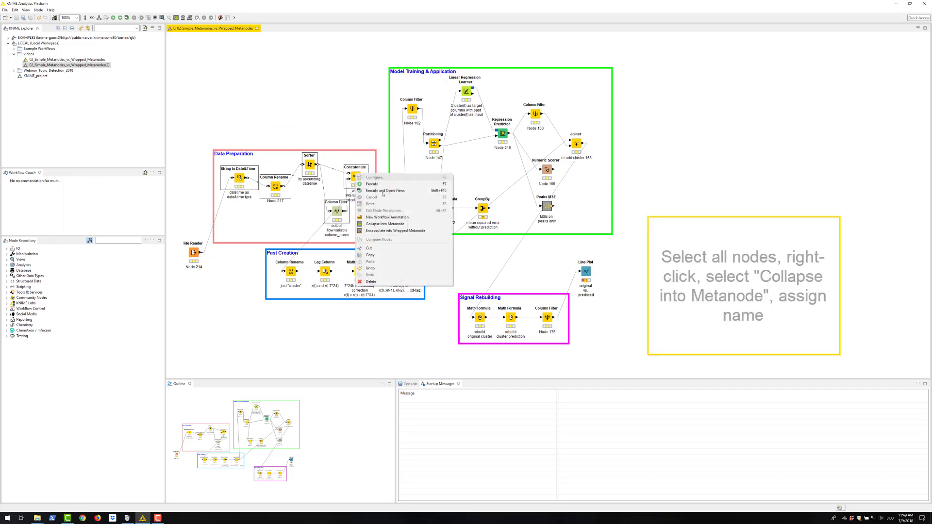
click(389, 226)
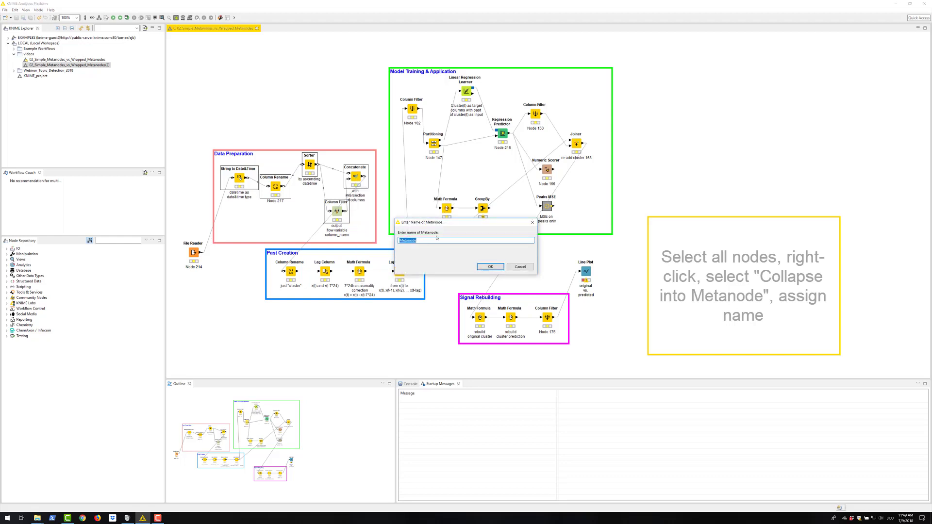
text(Data Preparation)
click(489, 267)
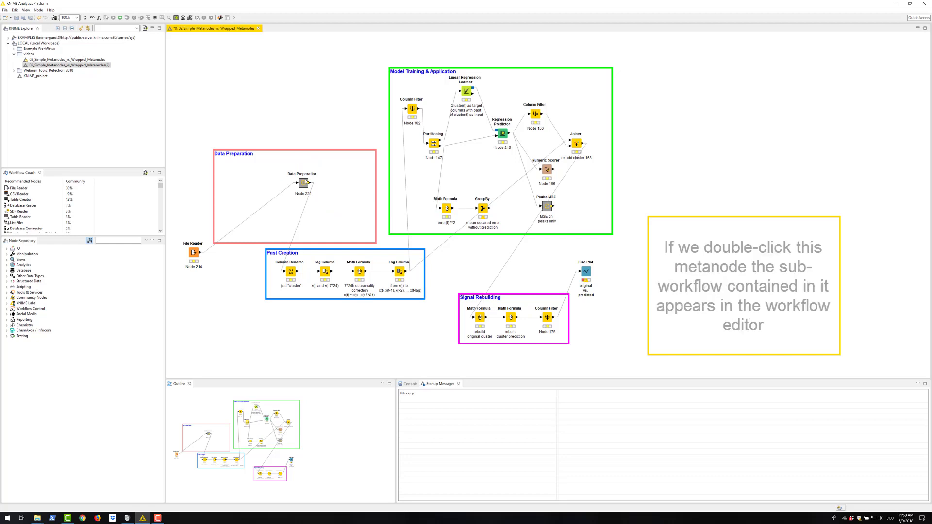
Step: Open the Data Preparation metanode's sub-workflow in its own tab, then go back to the main workflow
double_click(304, 183)
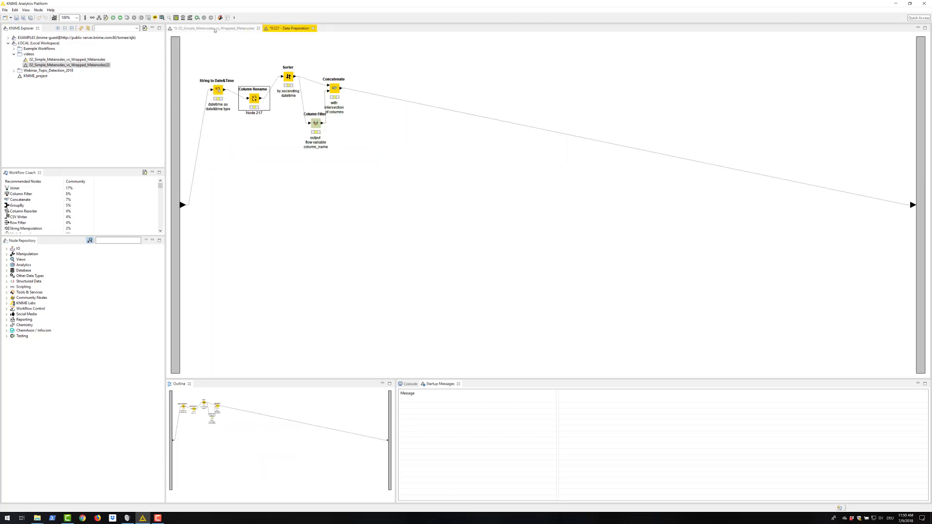
click(215, 29)
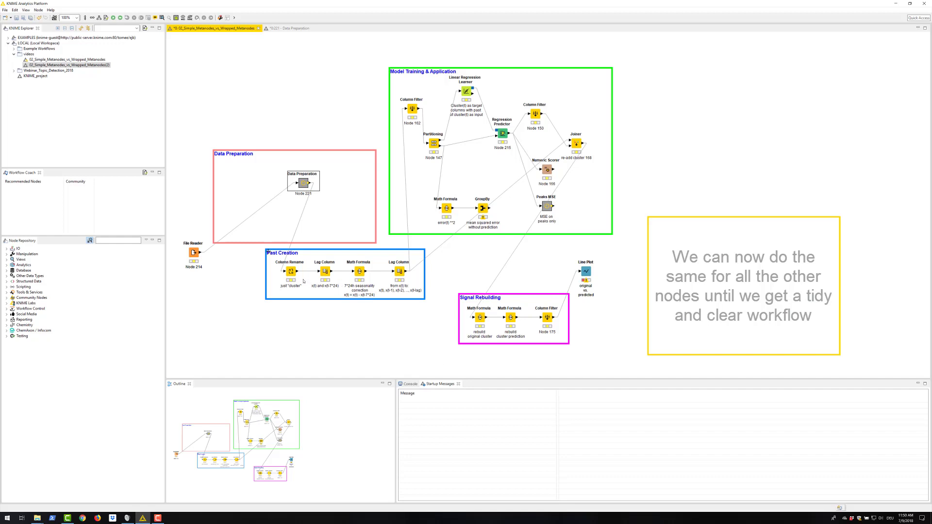
Step: Collapse the four Past Creation nodes into a metanode named 'Past Creation'
drag(279, 270, 411, 256)
right_click(401, 273)
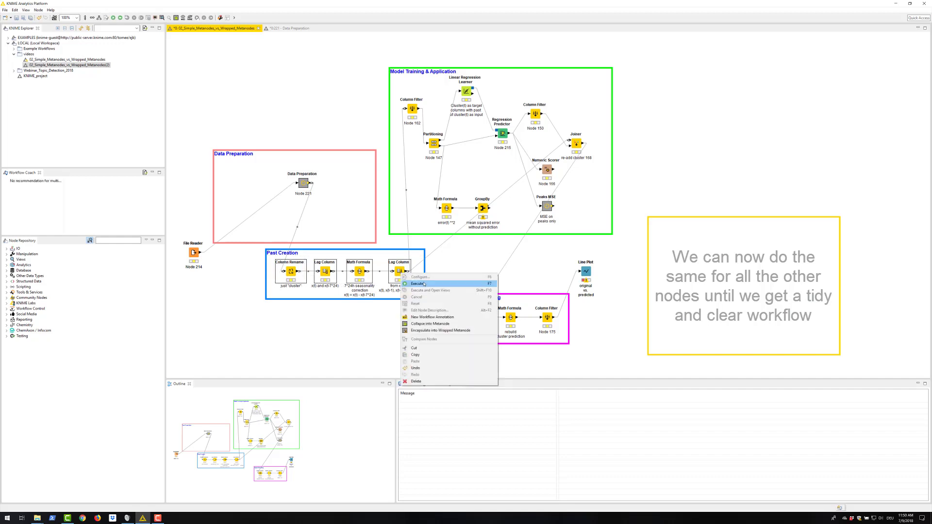
click(462, 324)
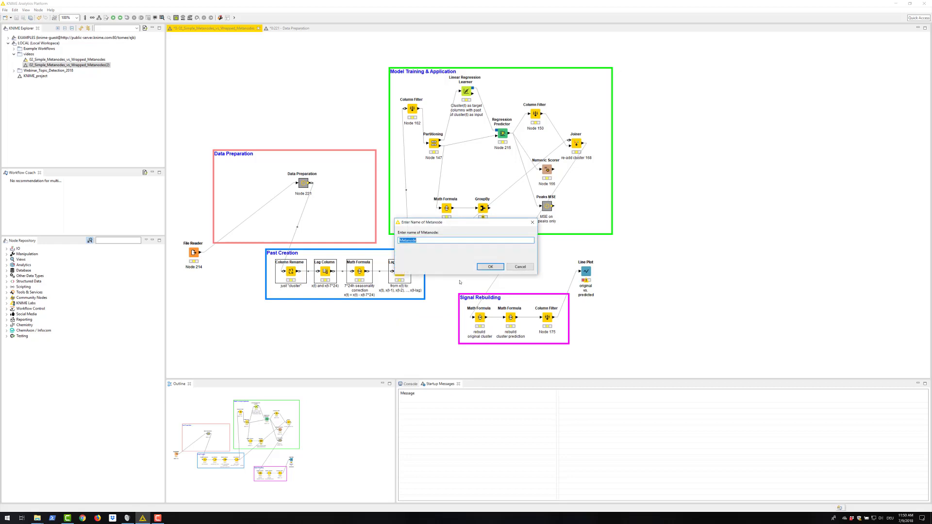
text(Past Creation)
click(490, 267)
Step: Collapse the Model Training & Application nodes into a metanode named 'Model Training'
drag(384, 78, 636, 214)
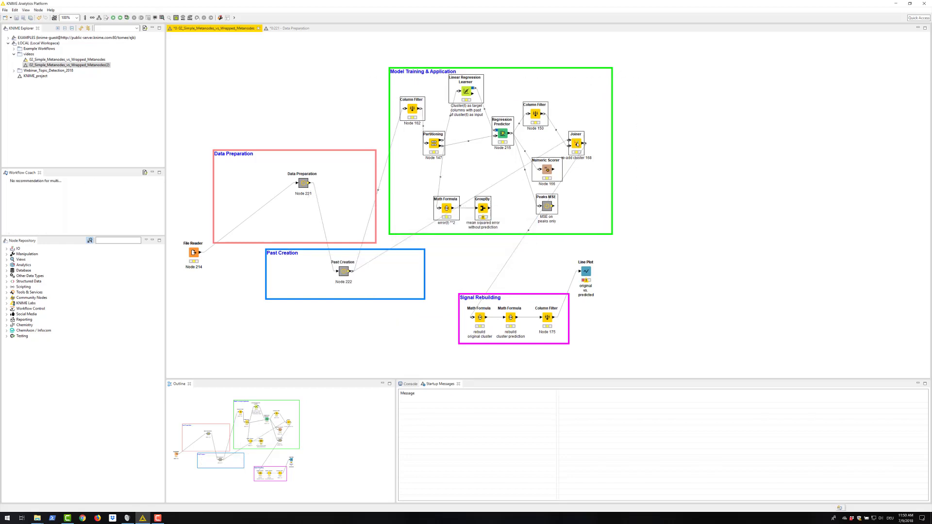
right_click(577, 144)
click(636, 196)
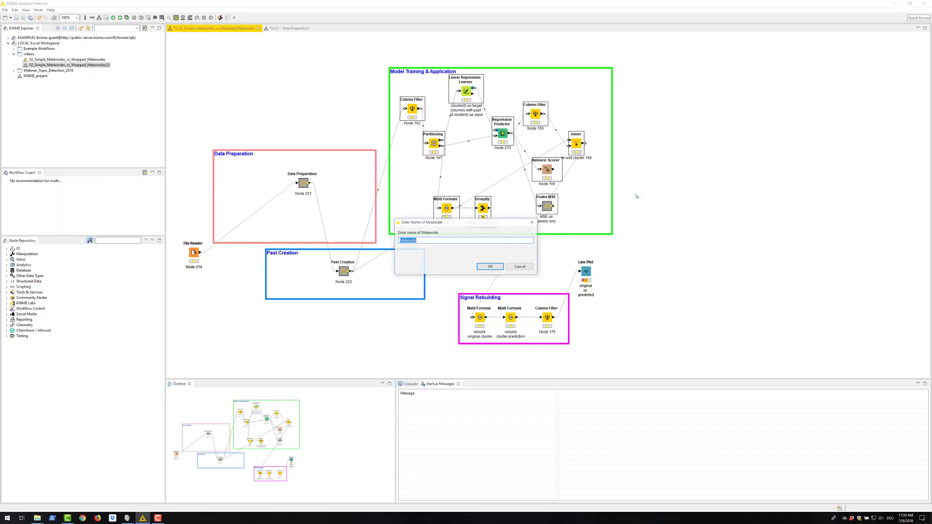
text(Model Training)
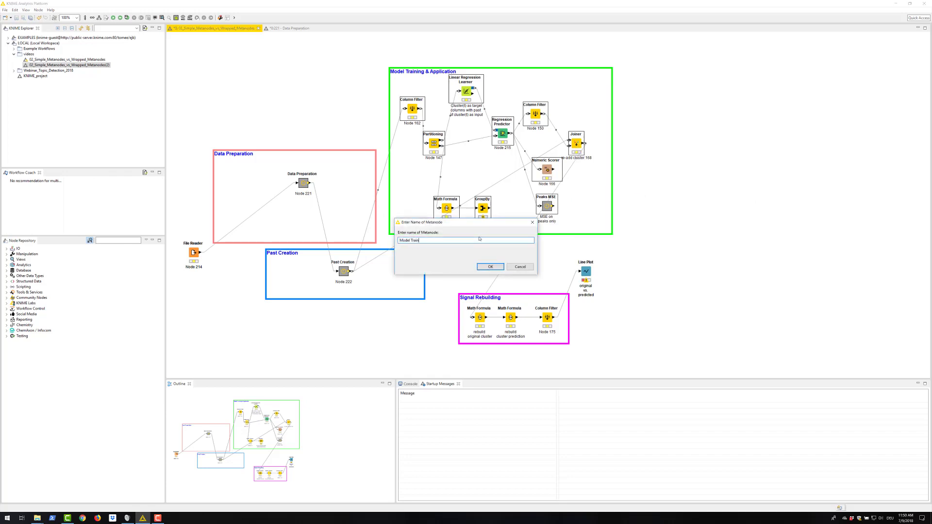
click(487, 268)
Step: Collapse the three Signal Rebuilding nodes into a metanode named 'Signal Rebuilding'
drag(463, 305, 576, 338)
right_click(548, 319)
click(591, 368)
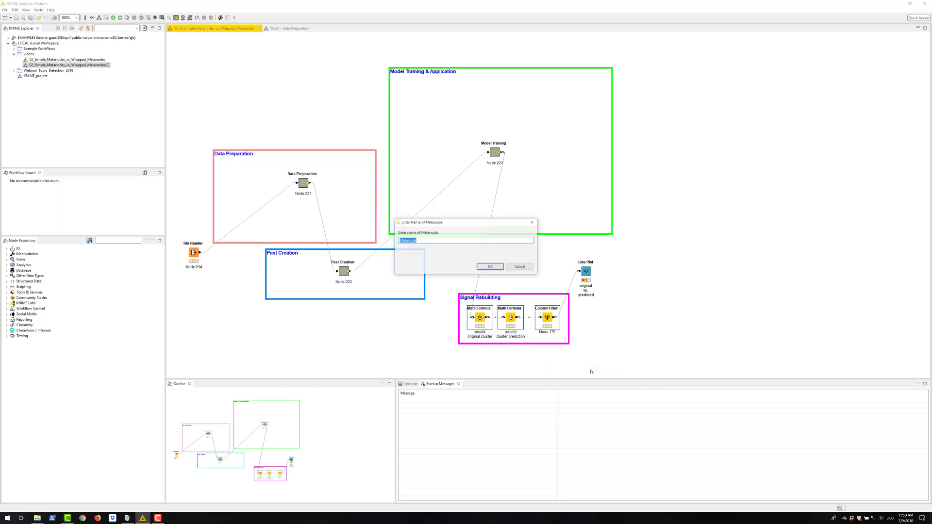
text(Signal Rebuilding)
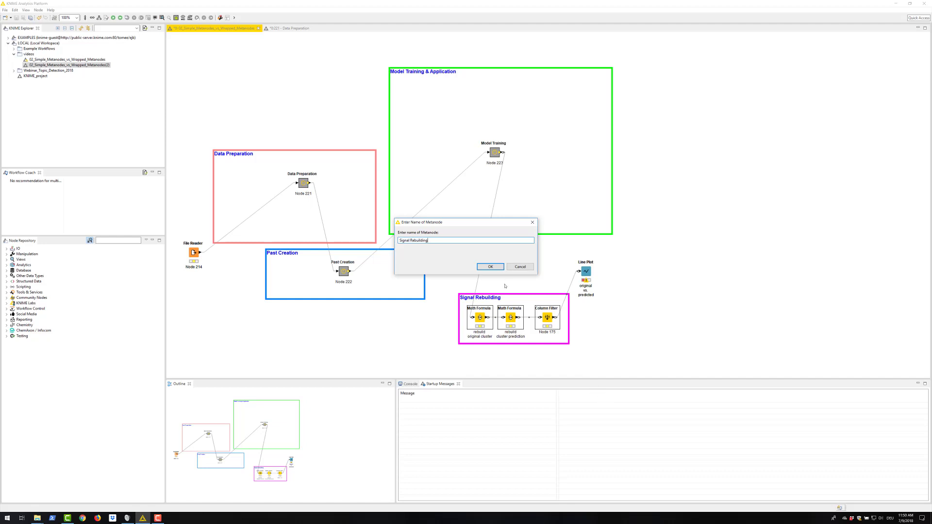
key(Return)
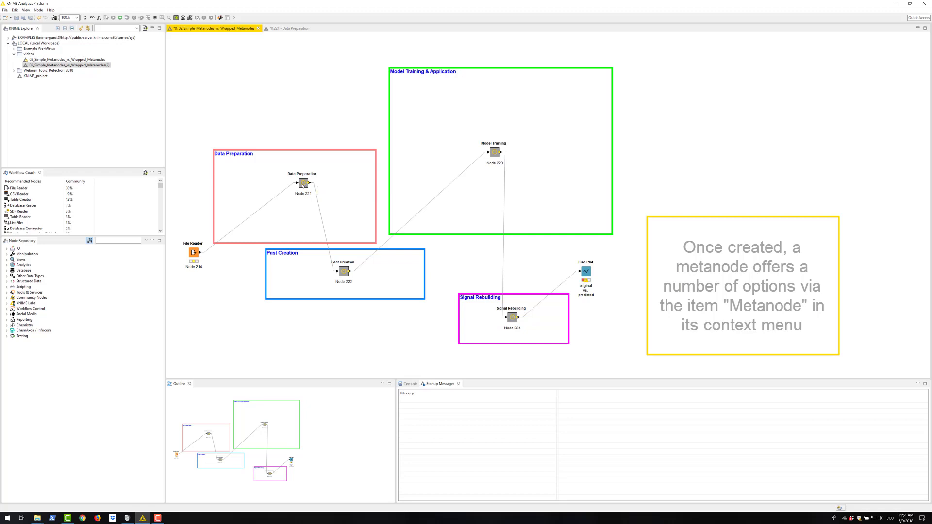
right_click(303, 185)
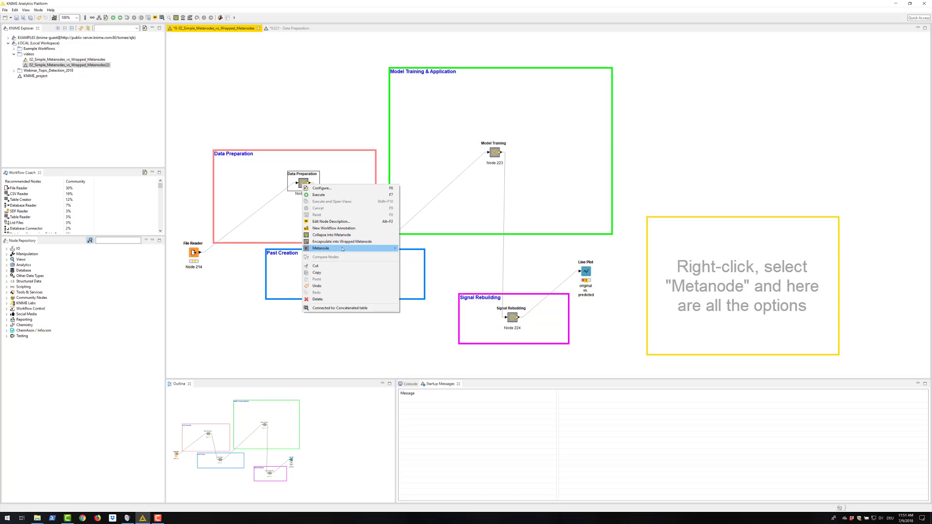
mouse_move(342, 249)
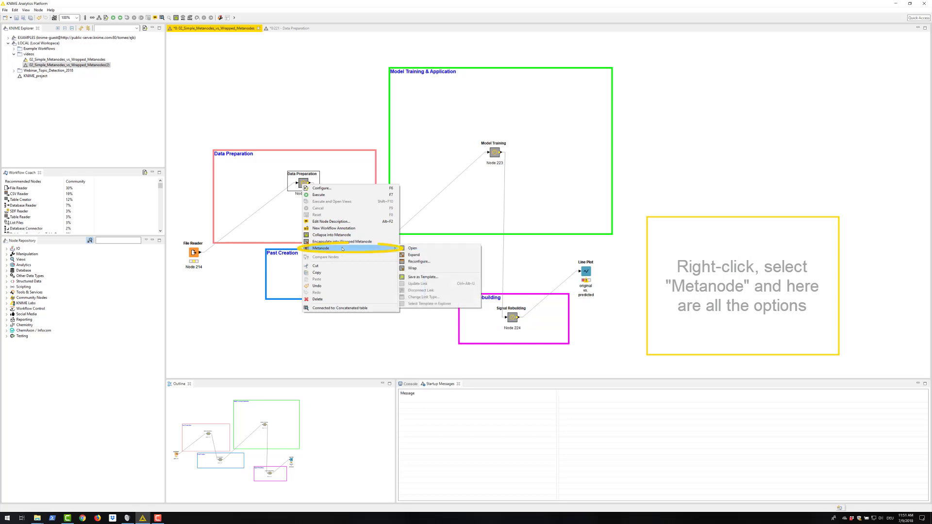
click(429, 250)
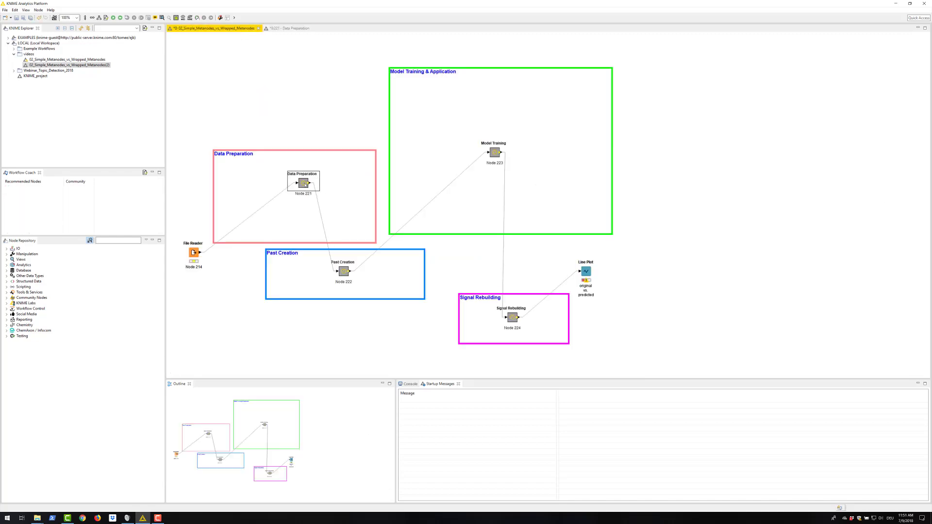
right_click(305, 184)
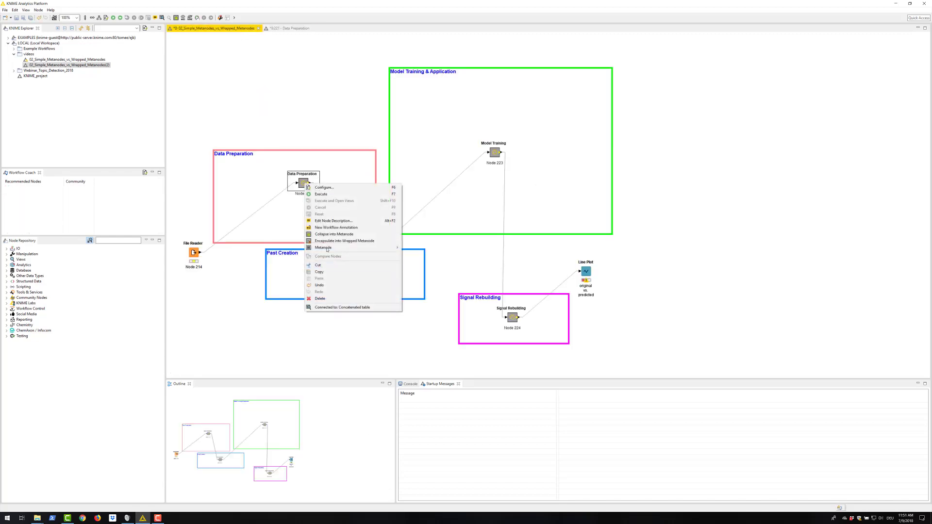
mouse_move(340, 247)
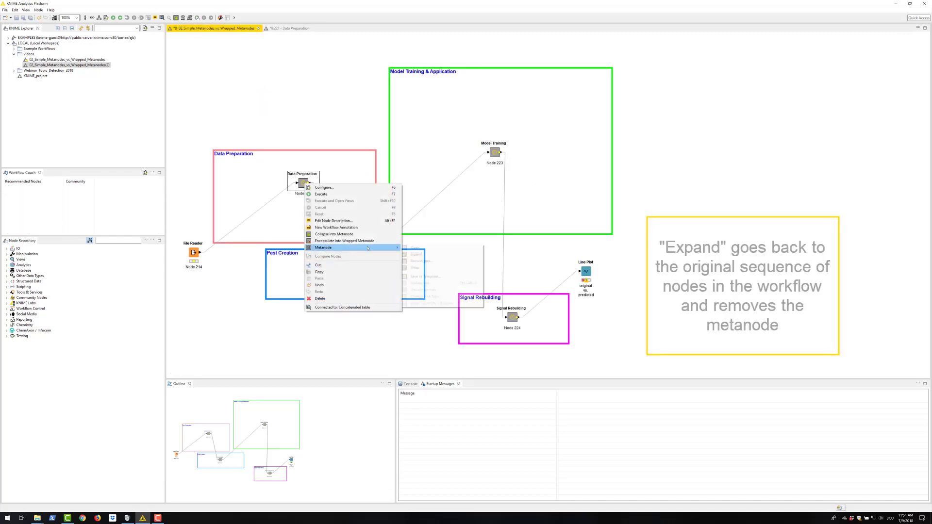
click(422, 254)
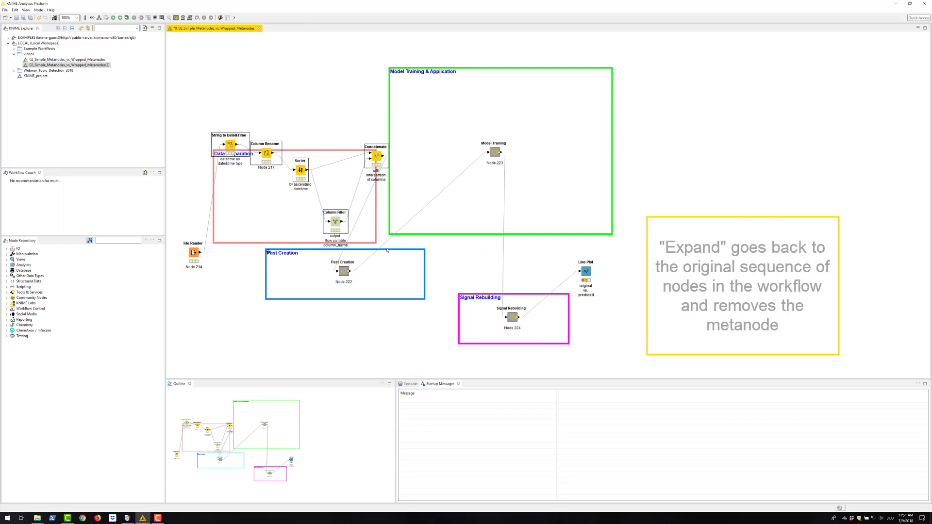
right_click(345, 274)
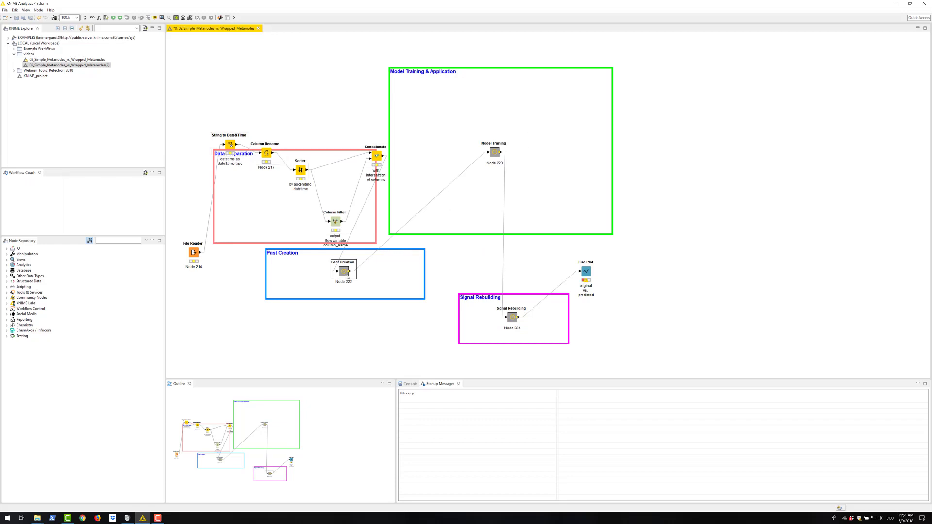
mouse_move(407, 340)
click(466, 350)
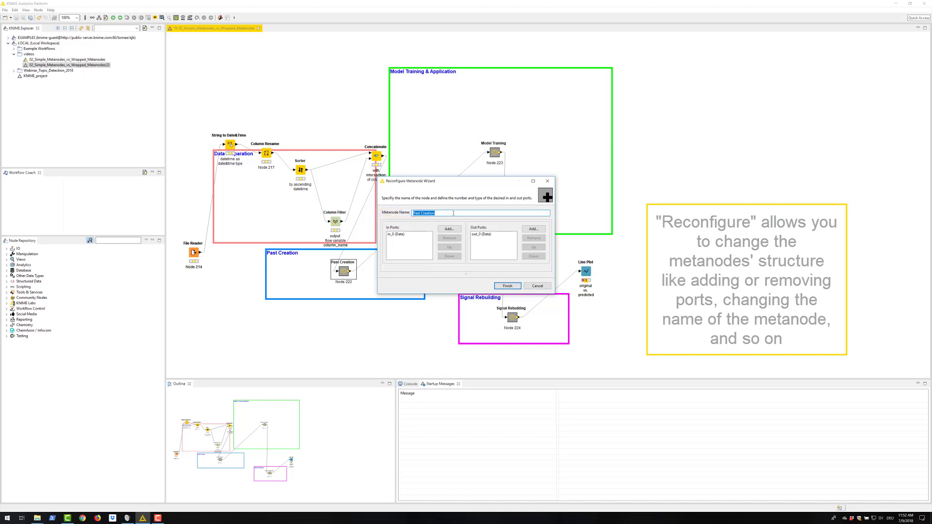
click(536, 287)
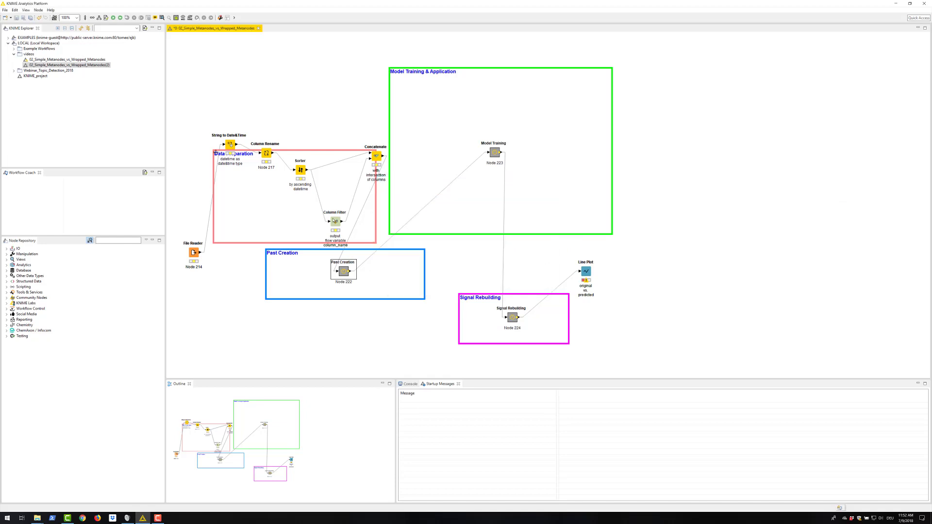
Step: Wrap the Past Creation metanode using its Metanode > Wrap context menu entry
right_click(343, 273)
mouse_move(427, 338)
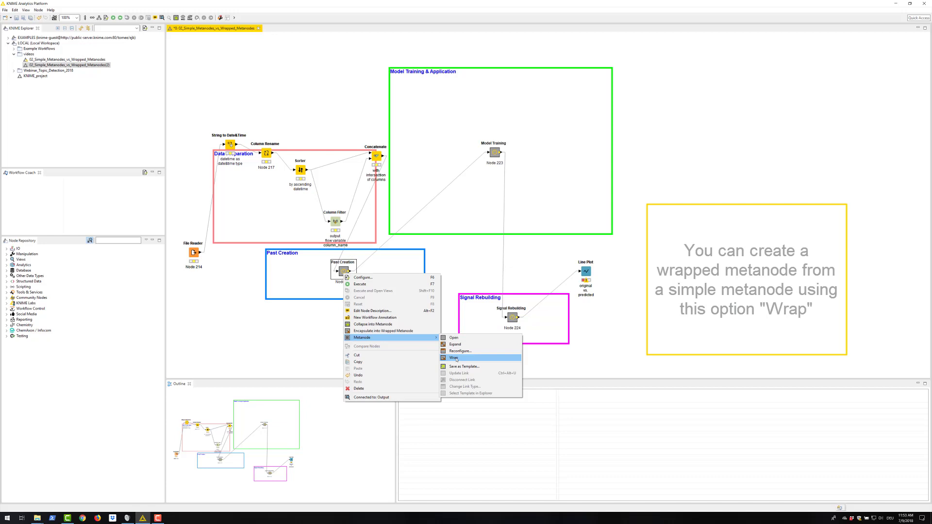
click(456, 360)
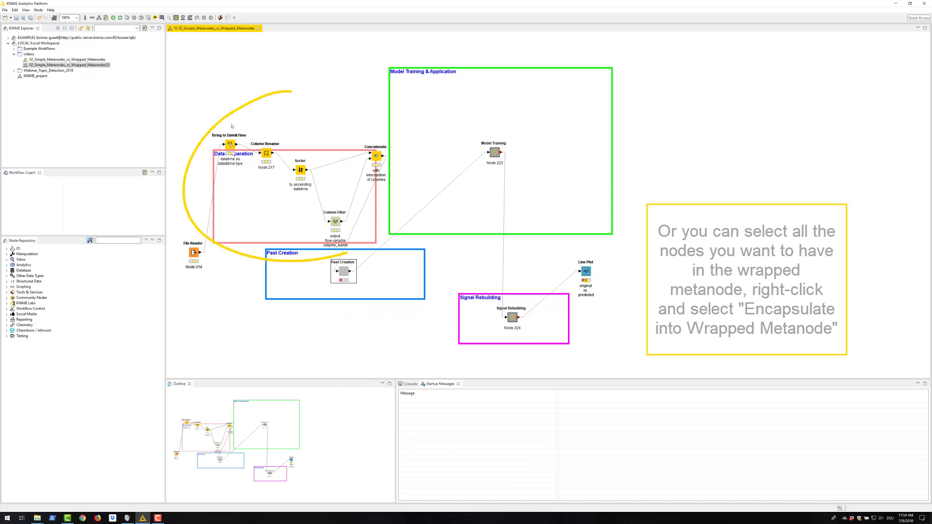
Step: Encapsulate the selected data preparation nodes into a wrapped metanode named 'Data Preparation'
mouse_move(221, 127)
mouse_down()
mouse_move(252, 160)
mouse_move(389, 226)
mouse_up()
right_click(301, 171)
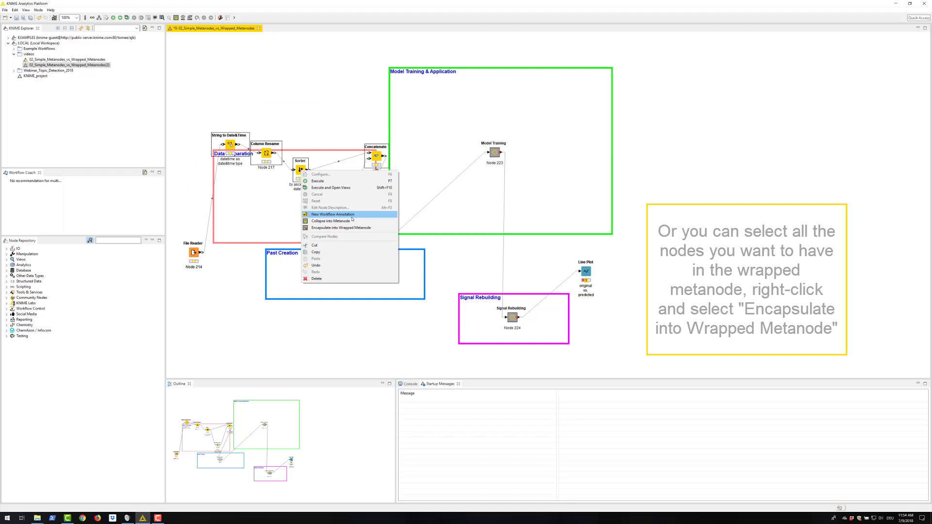
click(355, 228)
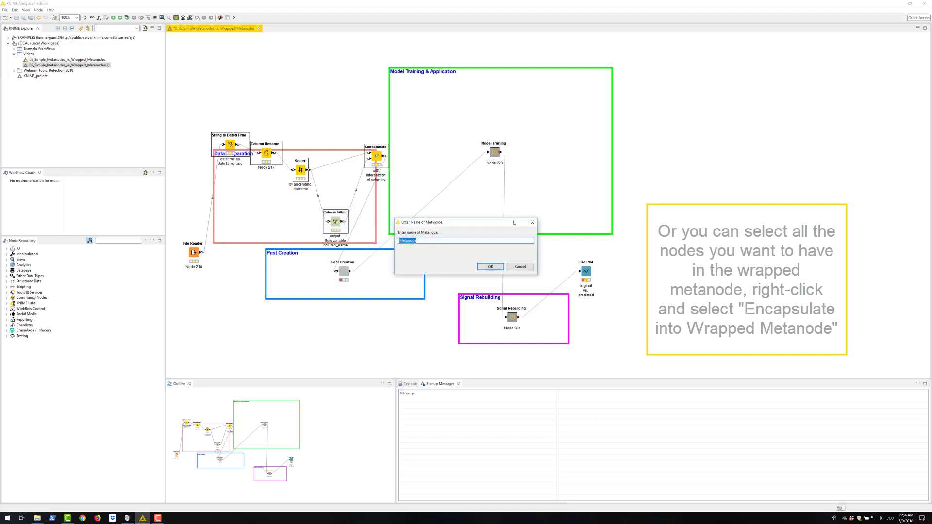
text(Data Preparation)
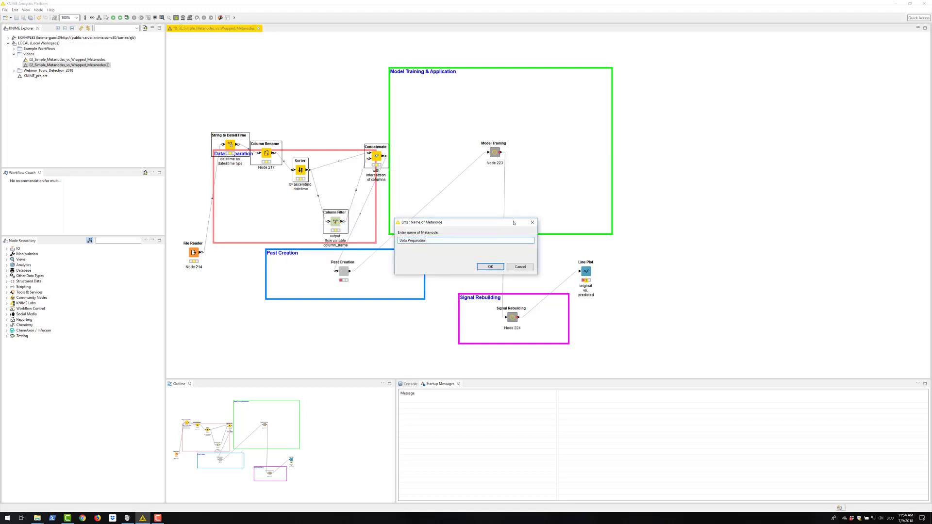
click(490, 267)
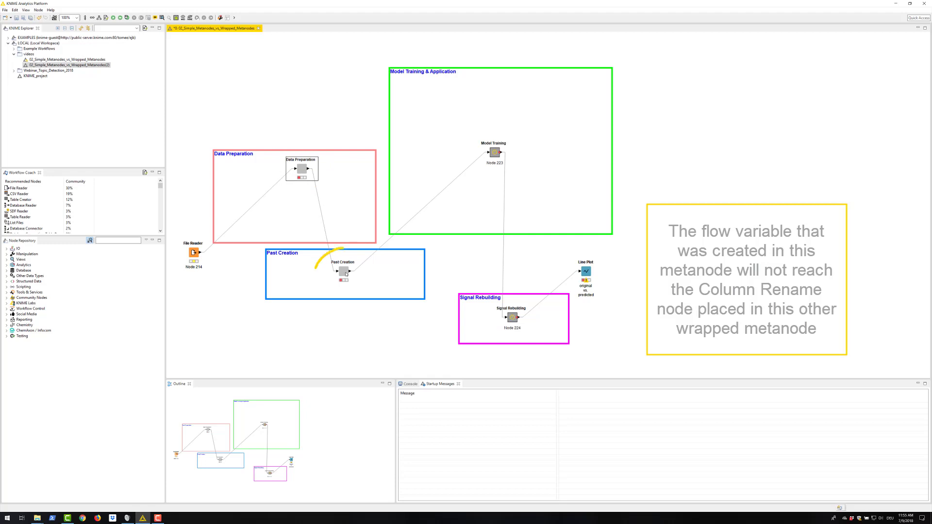
Step: Execute all nodes and watch the Past Creation wrapped metanode turn red with an error
click(119, 18)
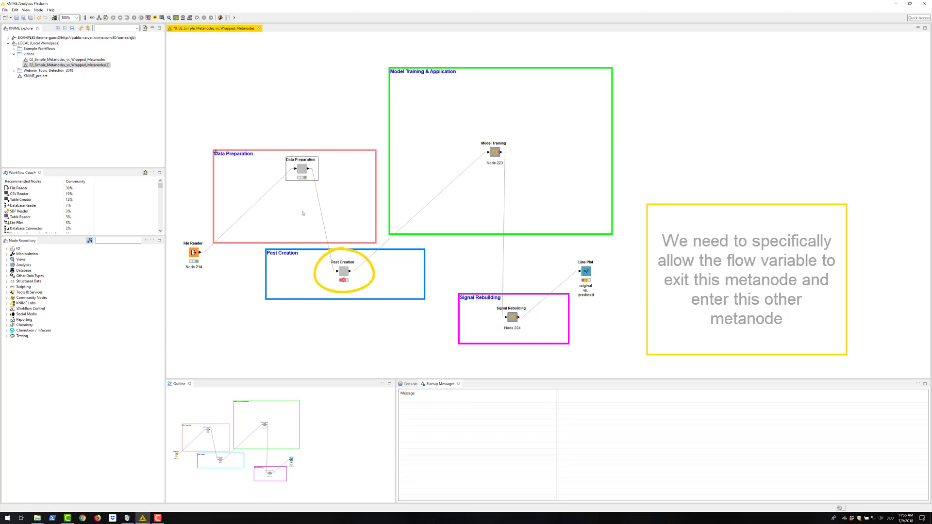
Step: Add column_name to the exported variables in Data Preparation's WrappedNode Output and accept the node reset
ctrl+click(292, 165)
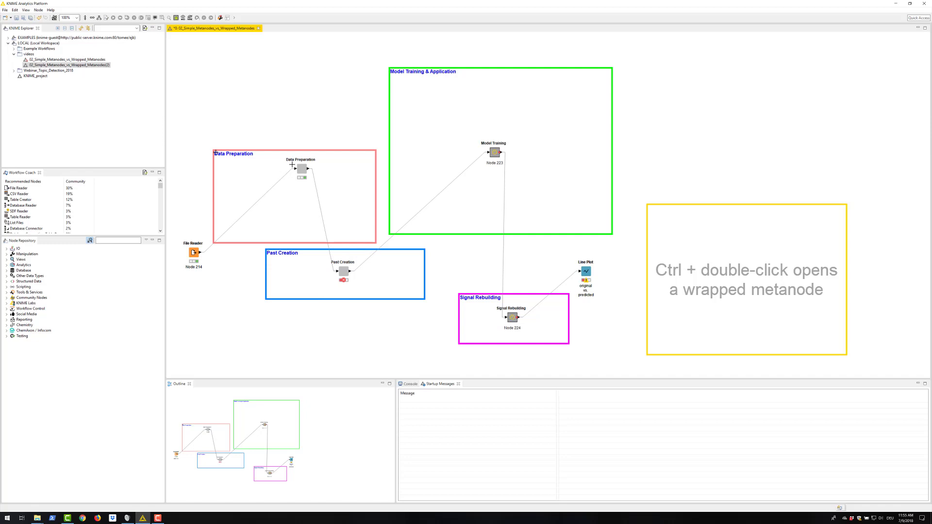
ctrl+double_click(300, 170)
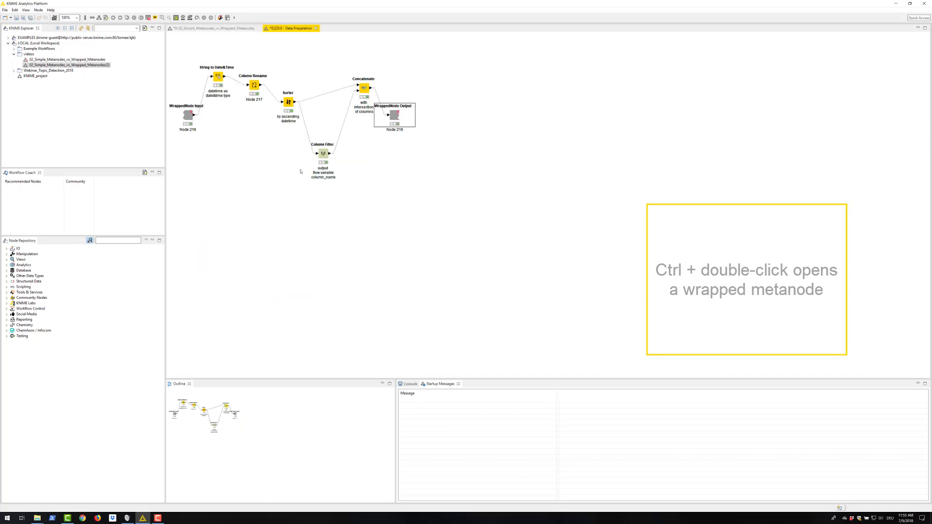
double_click(395, 117)
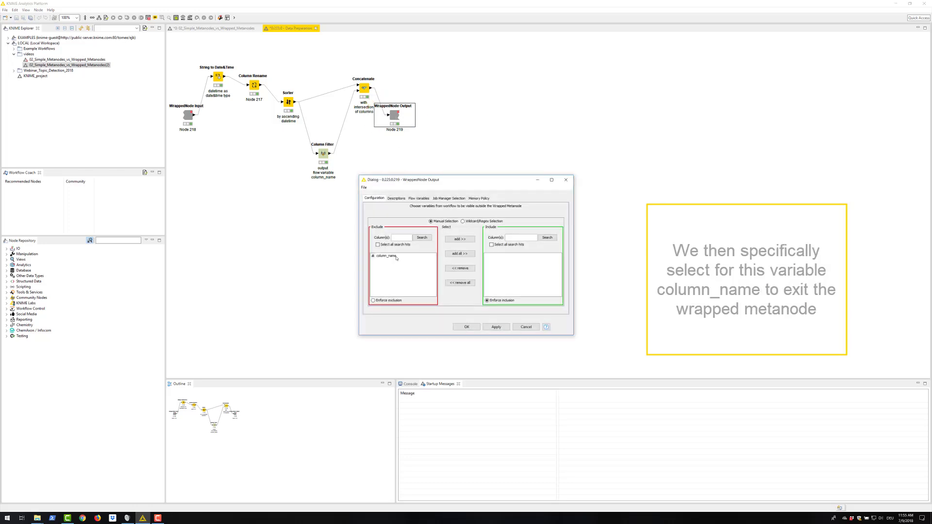
double_click(390, 255)
click(467, 328)
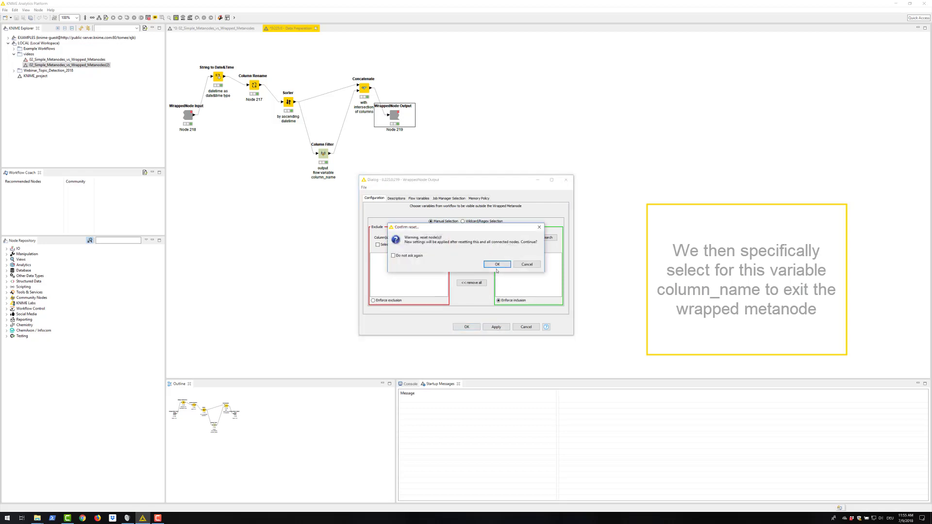
key(Return)
Step: Back on the main workflow, execute the Data Preparation wrapped metanode
click(315, 28)
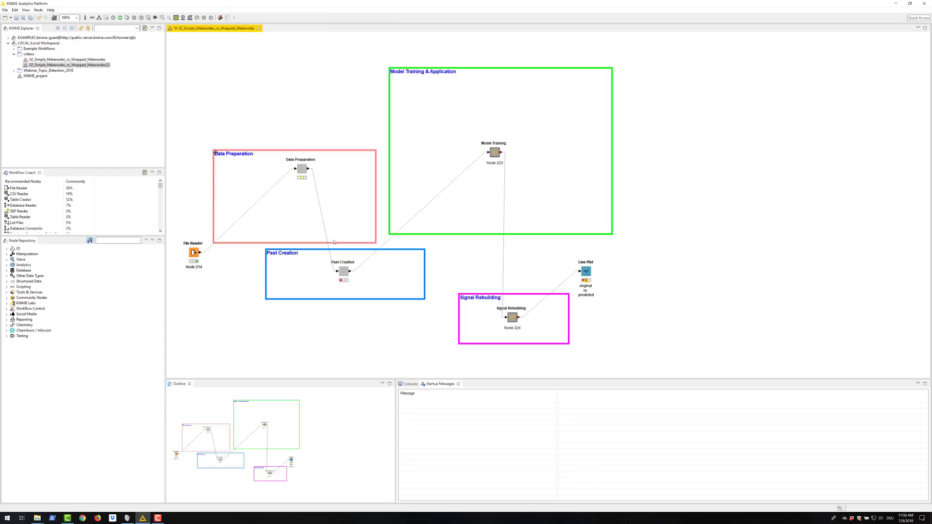
right_click(304, 174)
click(336, 183)
Step: Include column_name in Past Creation's WrappedNode Input variables and return to the main workflow
double_click(346, 276)
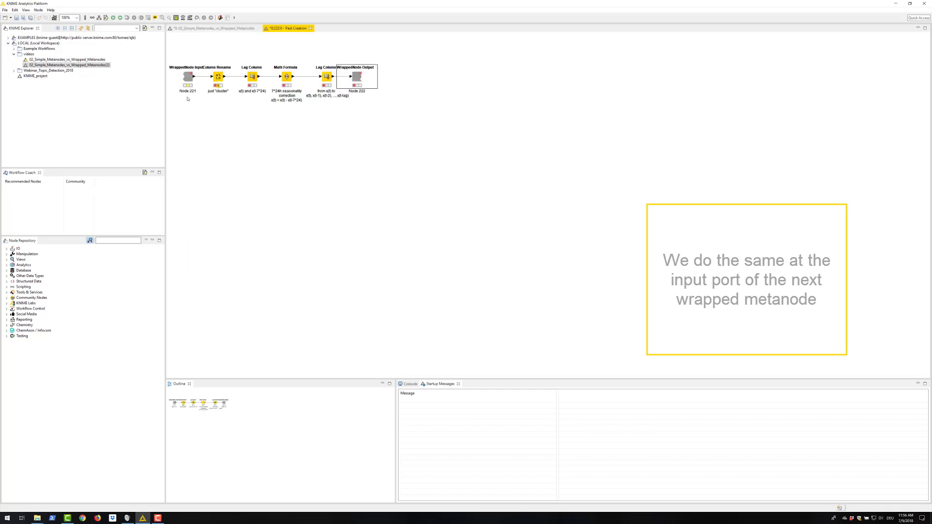
double_click(187, 78)
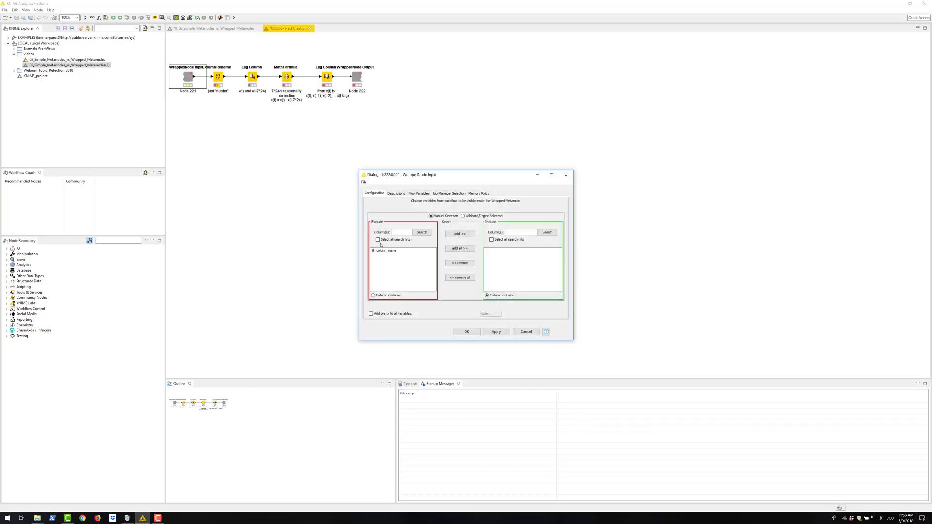
double_click(385, 251)
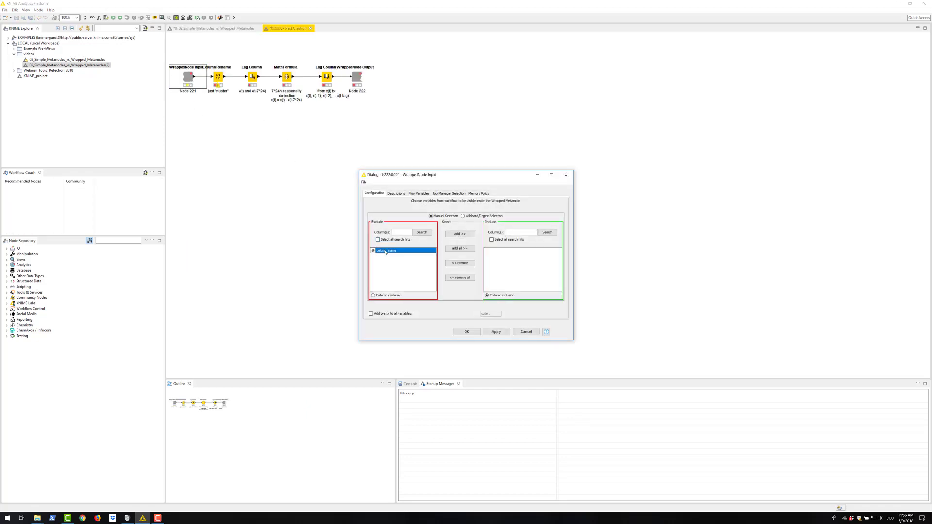
click(466, 333)
click(310, 29)
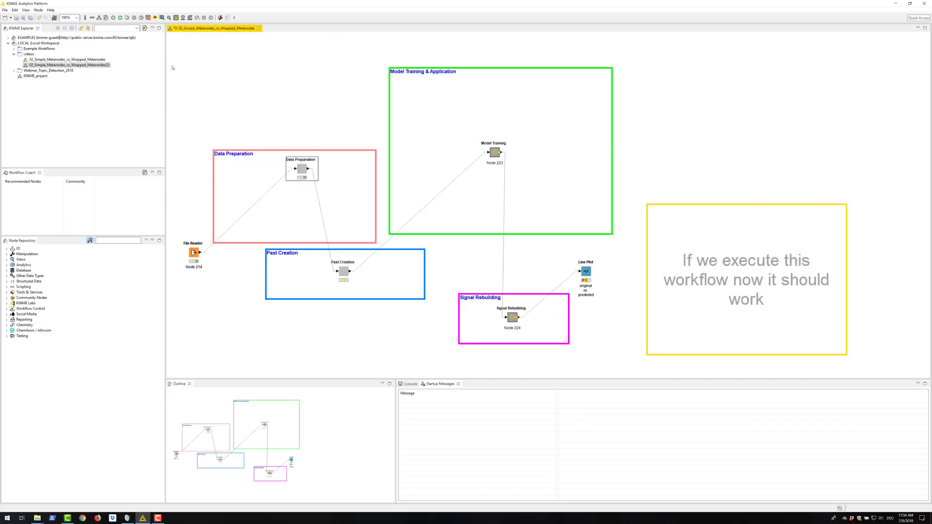
Step: Execute all nodes again now that column_name passes into Past Creation
click(120, 18)
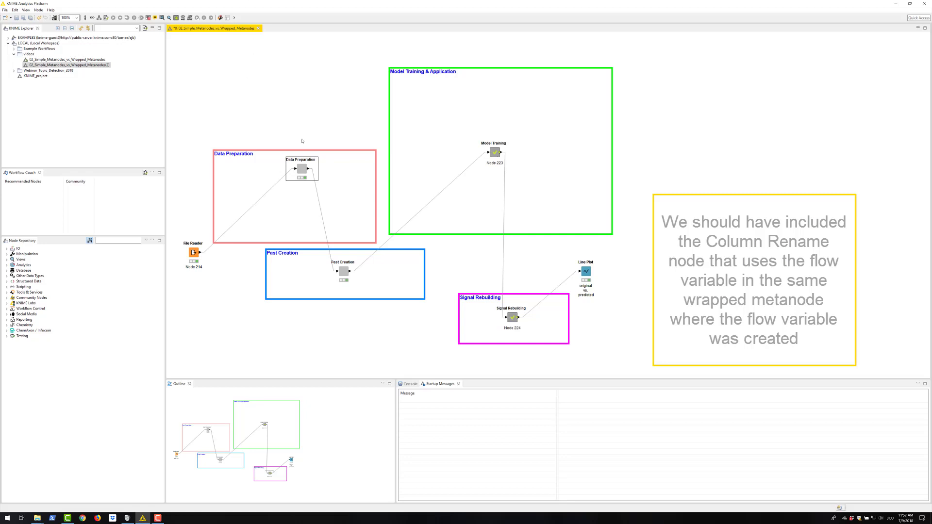
Step: Expand the Past Creation wrapped metanode back into its four nodes
right_click(303, 172)
mouse_move(354, 245)
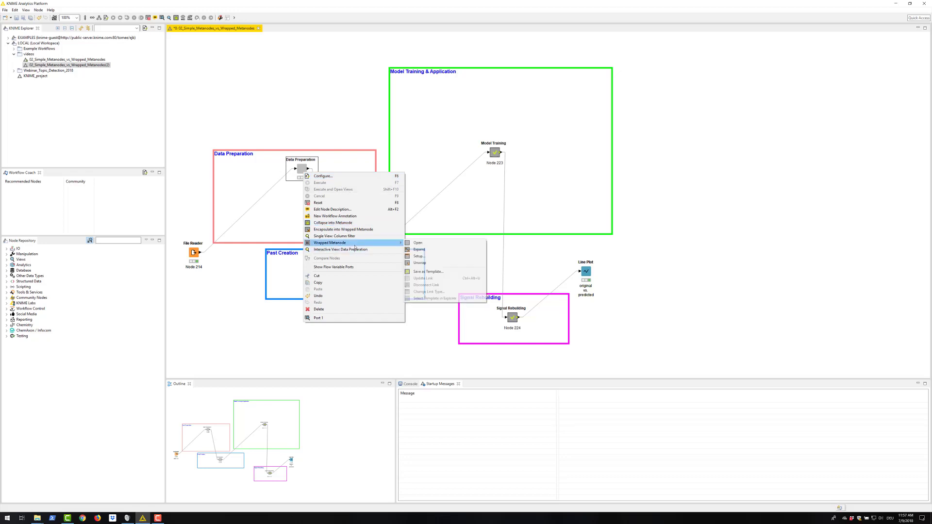
click(419, 249)
click(484, 274)
right_click(346, 274)
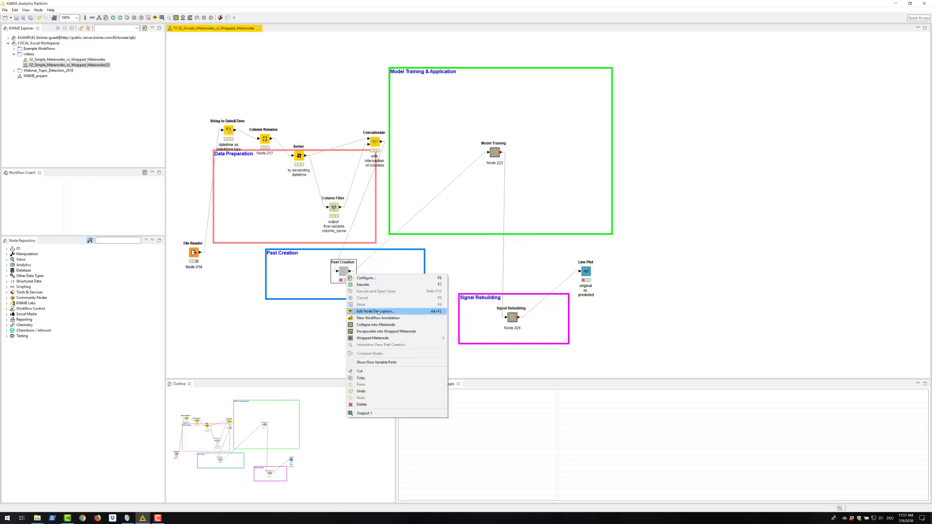
mouse_move(373, 337)
click(461, 349)
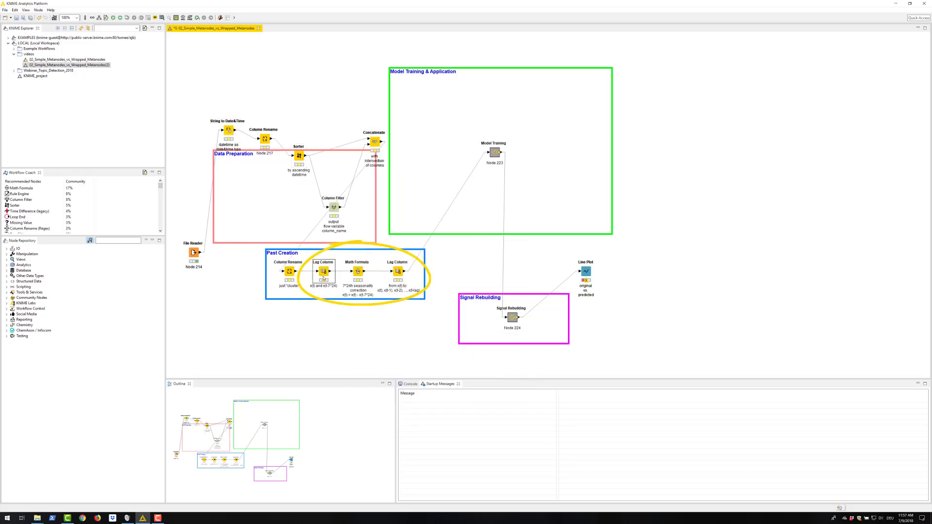
Step: Wrap both Lag Column nodes and Math Formula into a wrapped metanode named 'Past Creation'
ctrl+click(358, 270)
ctrl+click(398, 271)
right_click(399, 271)
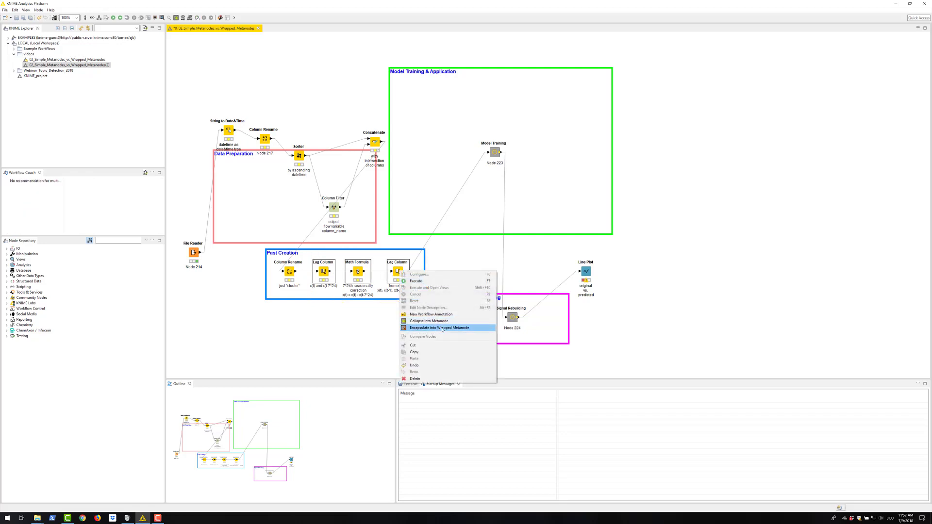
click(443, 329)
text(Past Creation)
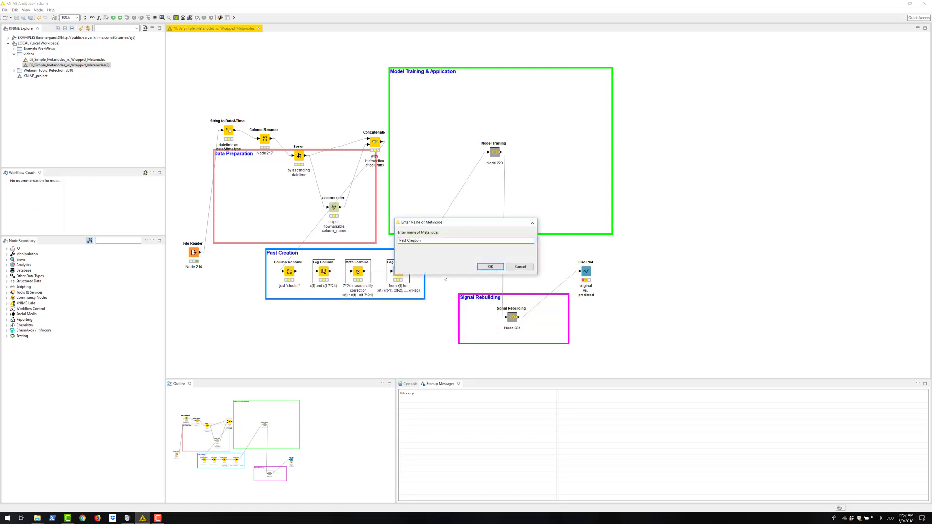
click(490, 266)
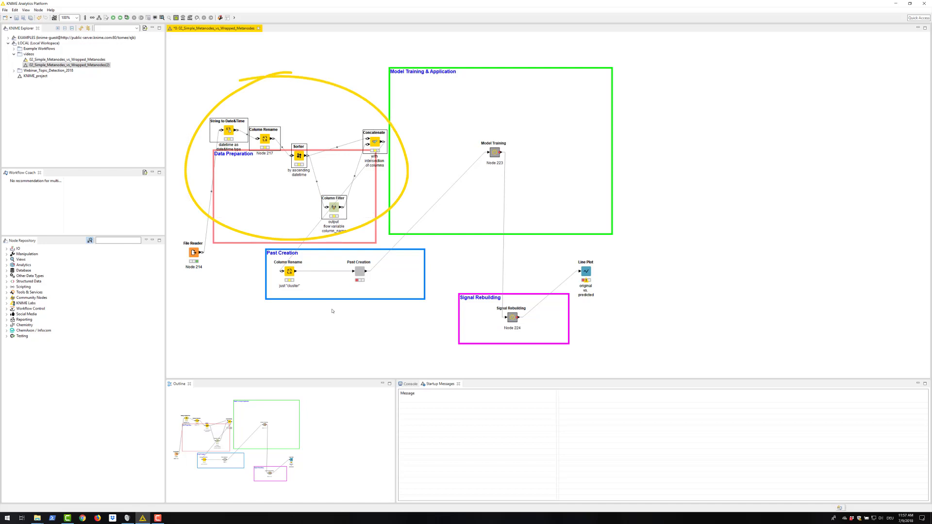
Step: Wrap the preparation nodes and Column Rename into a metanode named 'Data Preparation'
mouse_move(301, 248)
mouse_down()
mouse_move(265, 257)
mouse_move(309, 247)
mouse_up()
right_click(289, 271)
click(334, 332)
text(D)
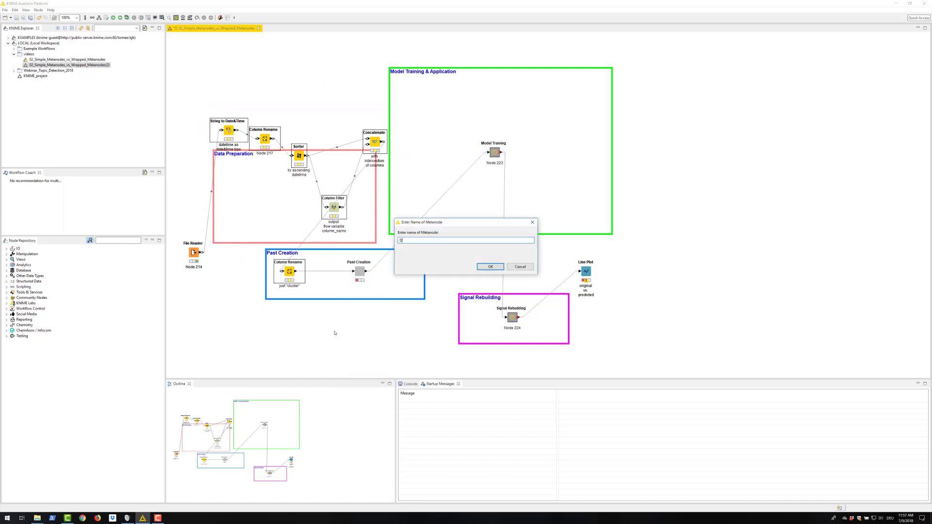
text(ata Preparation)
Step: Confirm the Data Preparation name, execute all nodes, and select Data Preparation
click(488, 267)
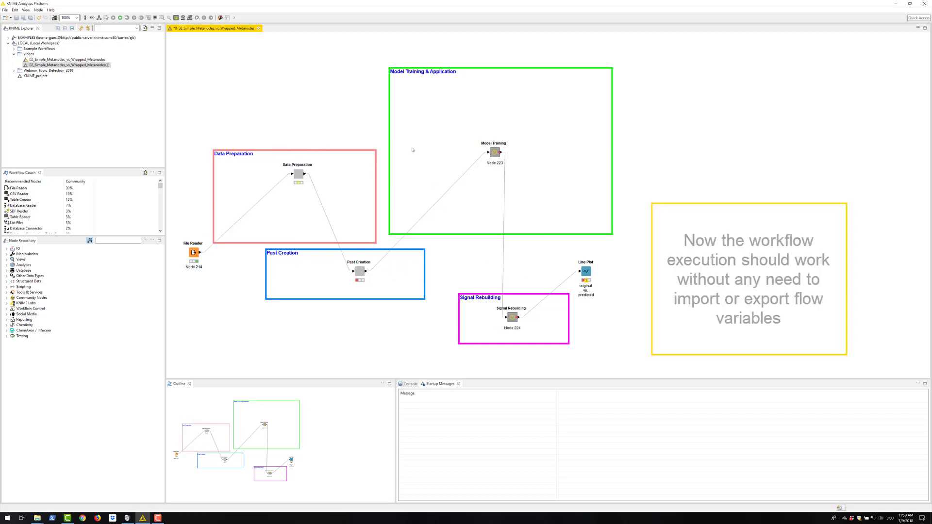
click(120, 18)
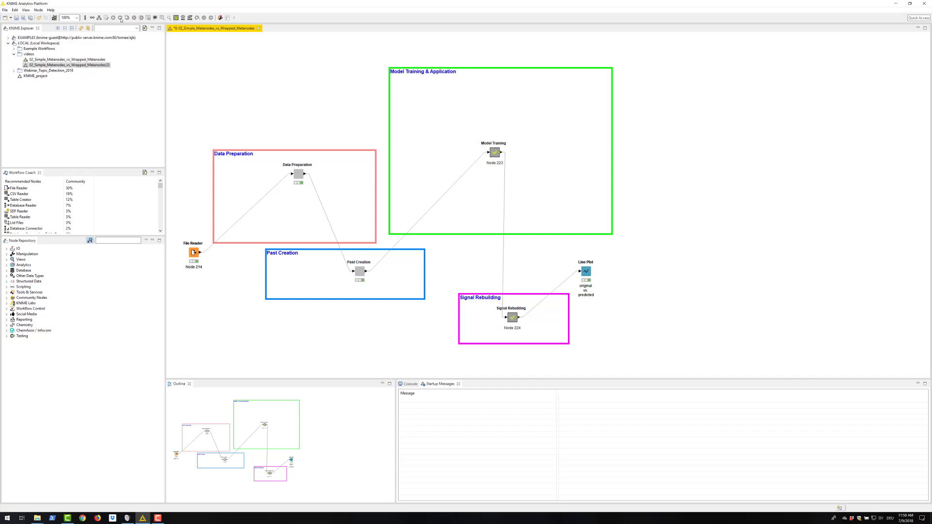
click(299, 176)
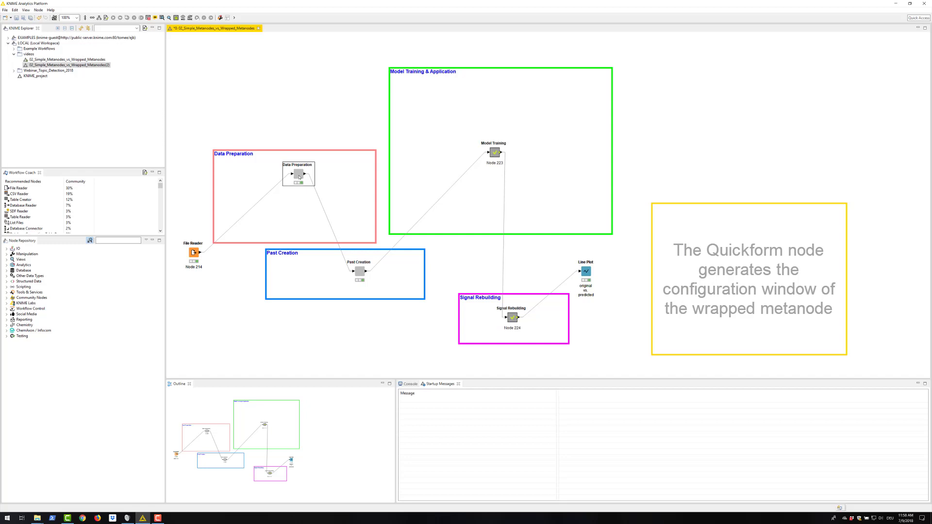
Step: Remove a column from Data Preparation's included list and accept resetting its executed nodes
key(F6)
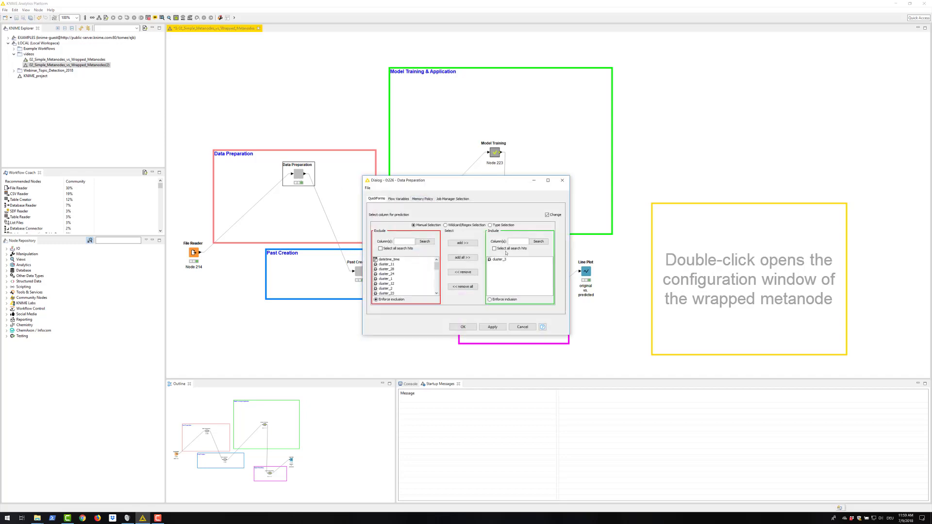
double_click(500, 264)
key(Return)
click(485, 264)
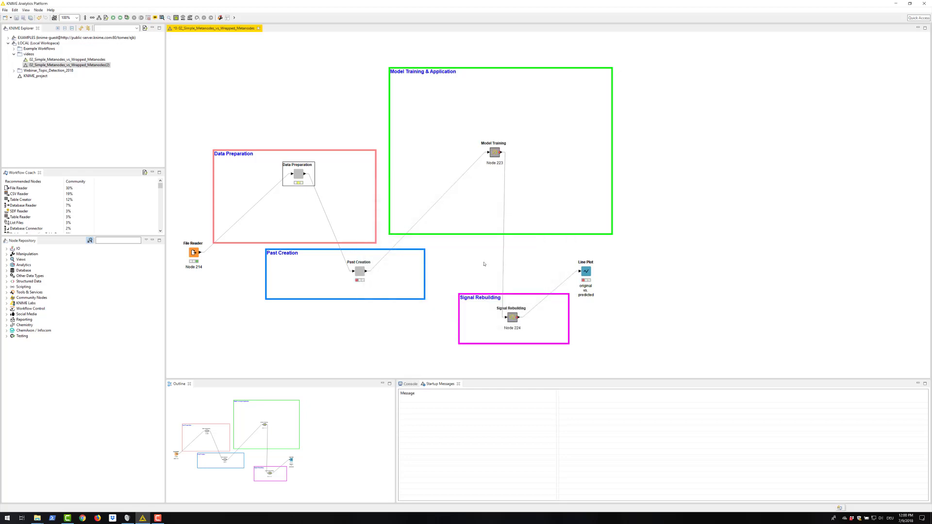
Step: Look inside the Data Preparation metanode, then return to the main workflow
ctrl+double_click(298, 175)
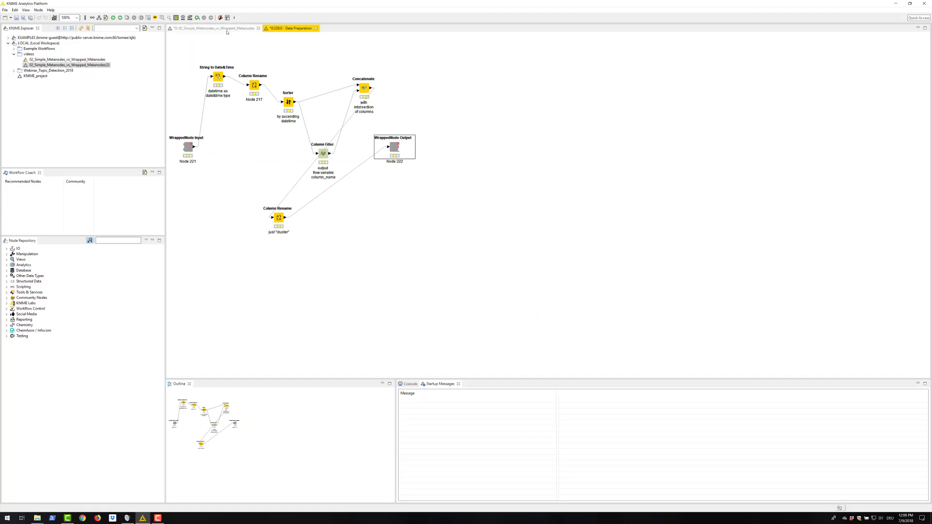
click(213, 28)
right_click(298, 174)
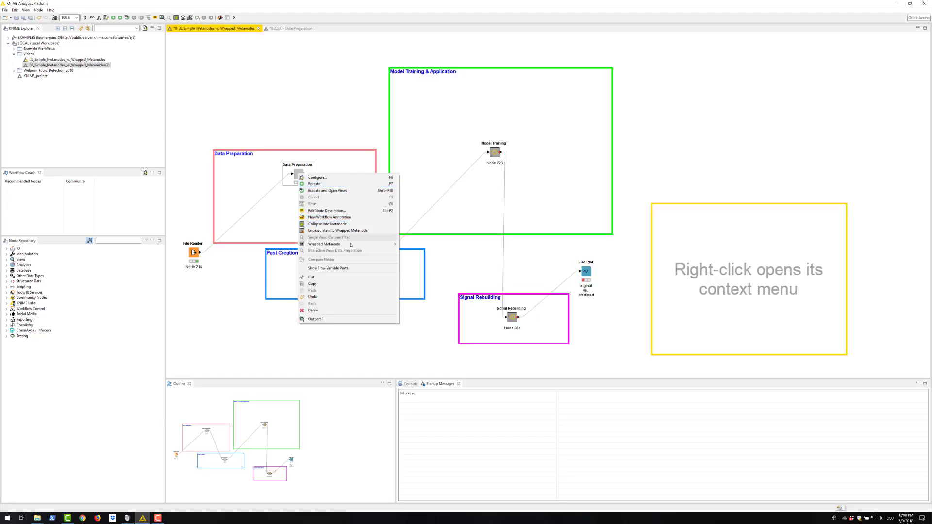
mouse_move(388, 244)
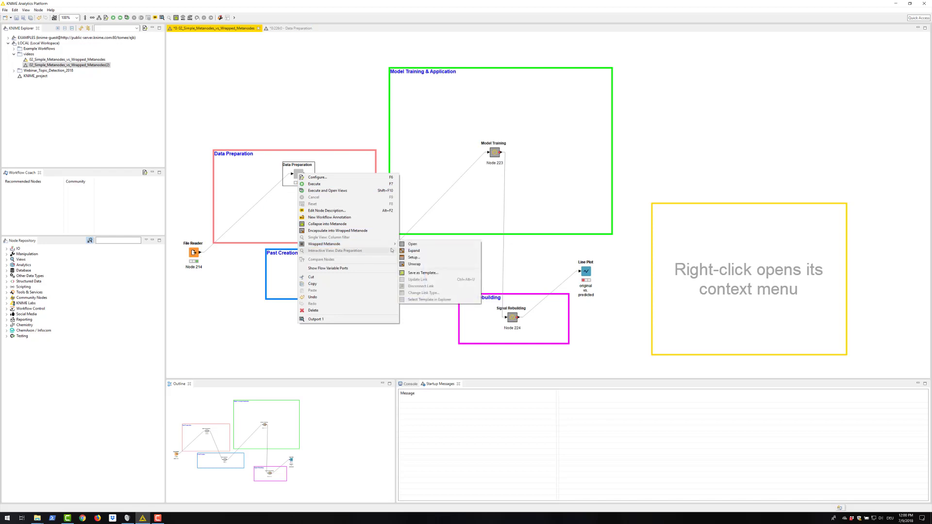
click(421, 265)
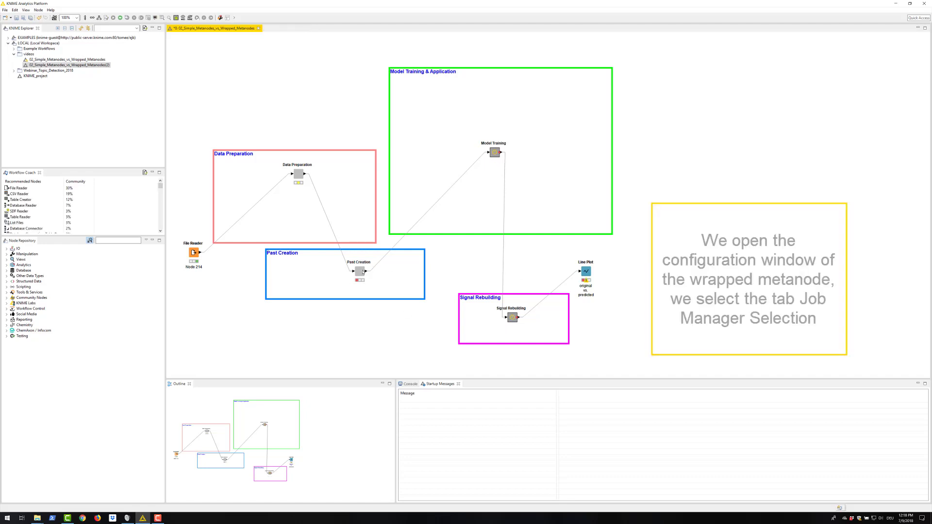
Step: Choose Simple Streaming as Past Creation's job manager in its configuration window
double_click(361, 273)
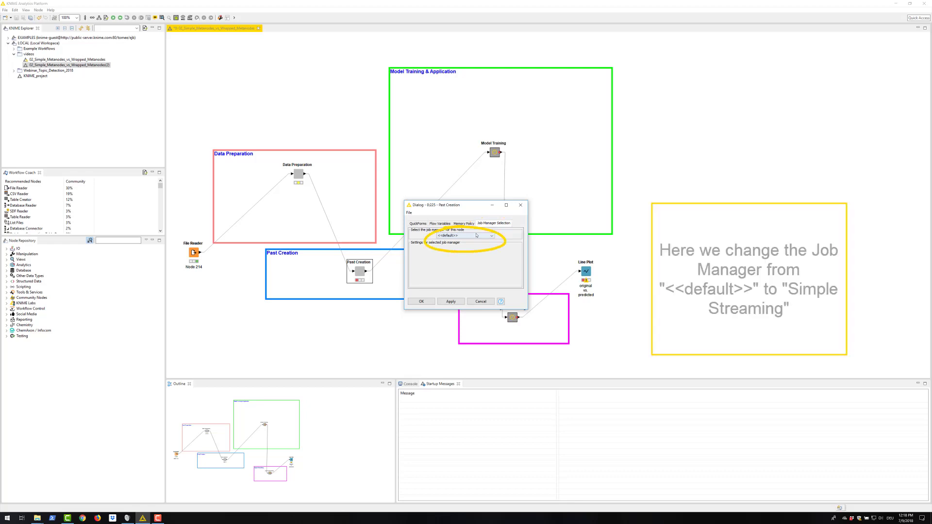
click(476, 237)
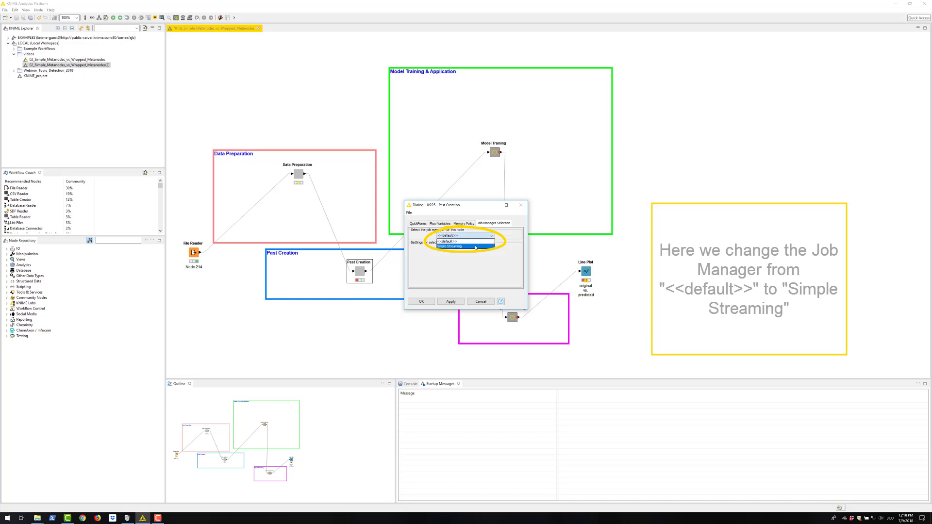
click(476, 246)
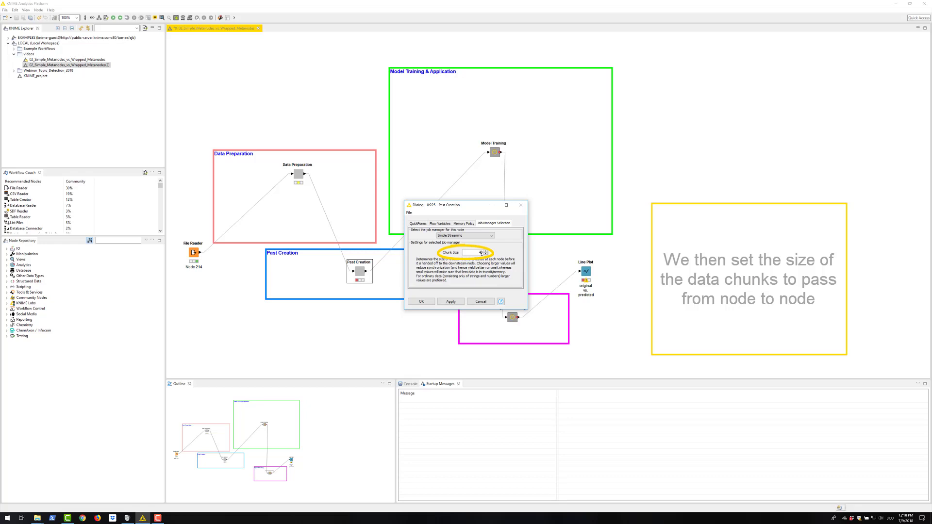
Step: Confirm the streaming settings and execute the Past Creation metanode
click(432, 301)
right_click(360, 272)
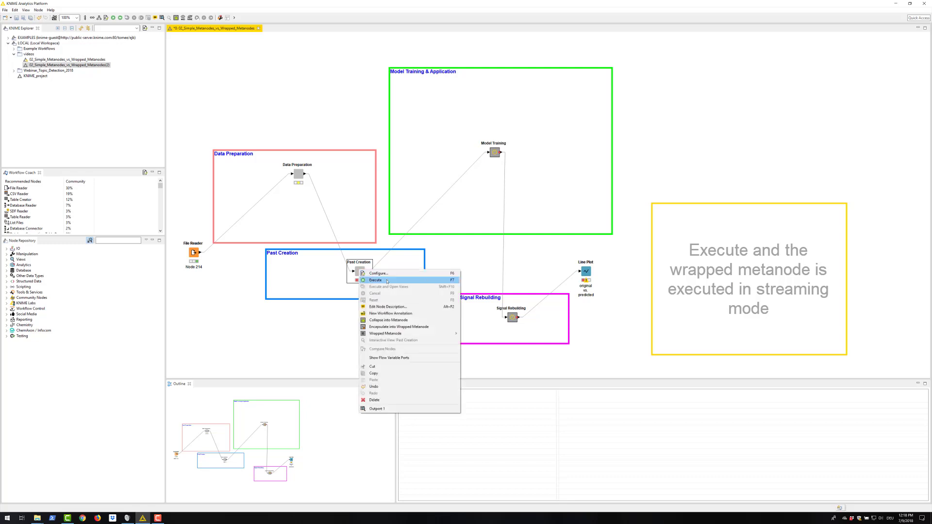
click(387, 281)
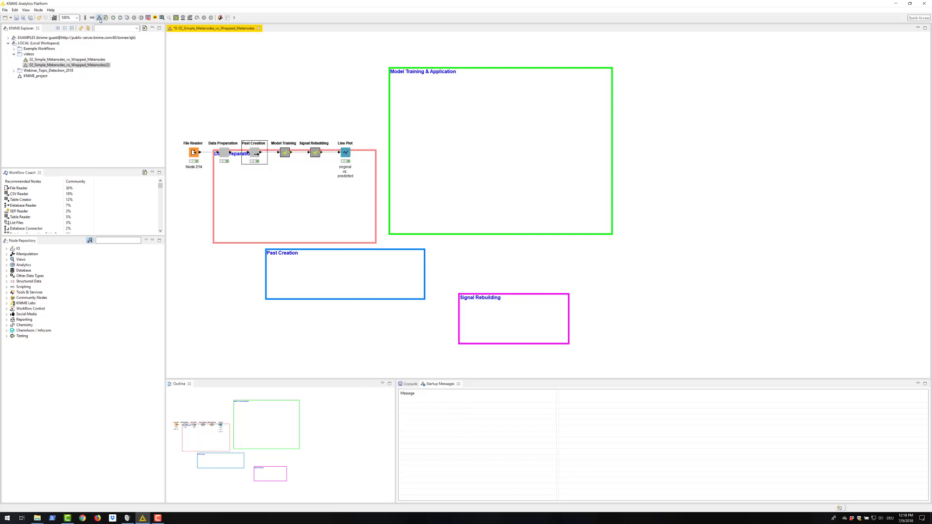
Step: Move all six nodes up into one row above the annotation boxes
drag(184, 114, 352, 189)
drag(345, 153, 359, 107)
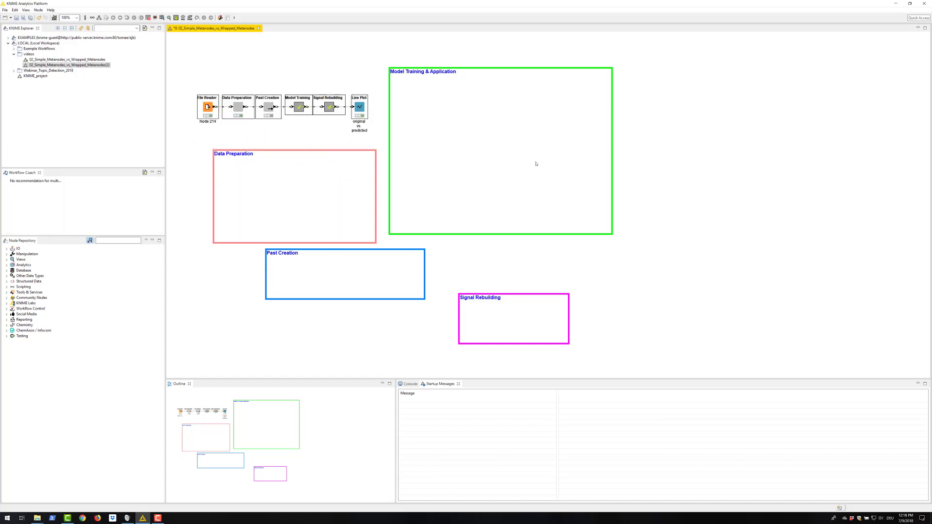
click(784, 176)
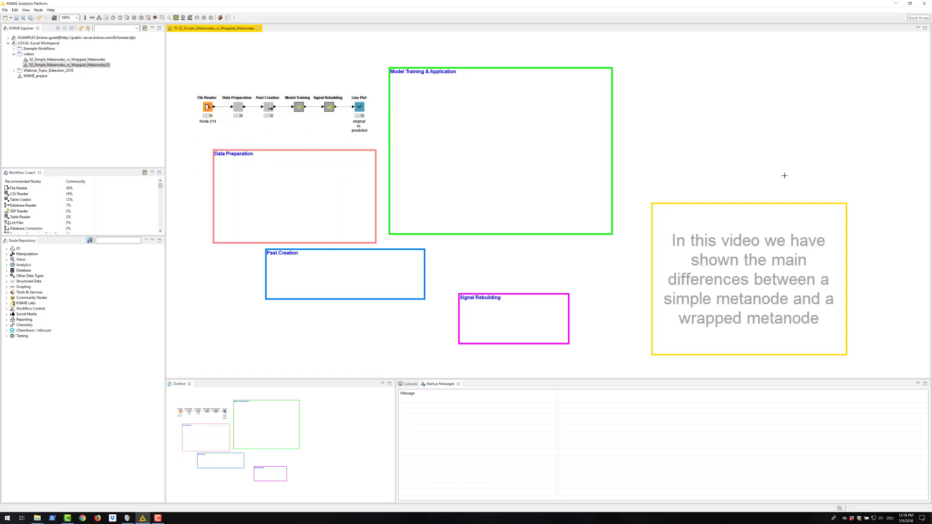